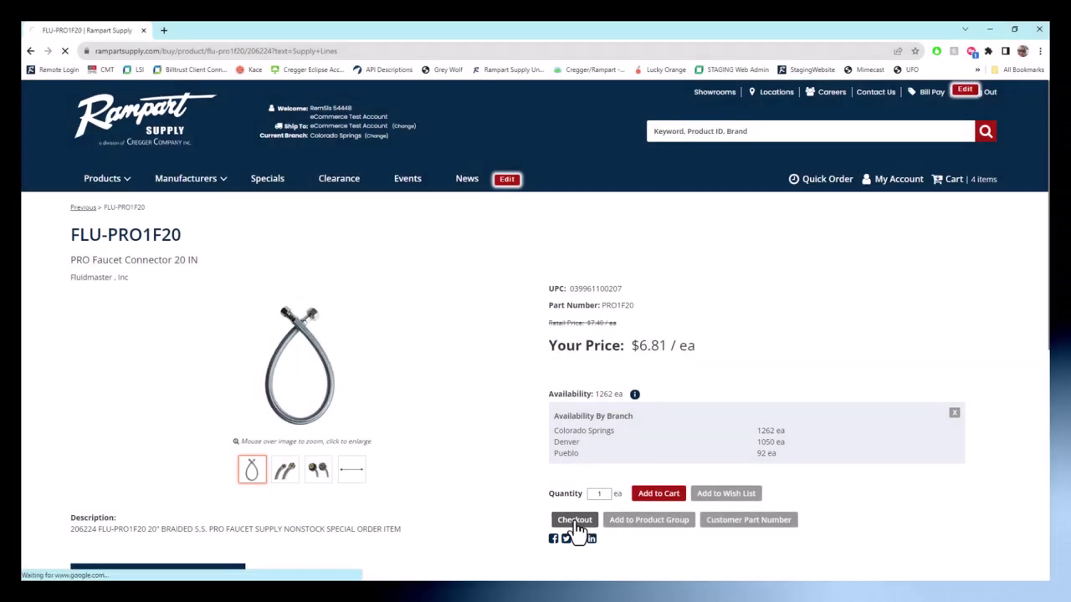
Step: At checkout, set the PRO Faucet Connector to 2 and remove the Delta faucet, totalling $1,400.99
click(576, 522)
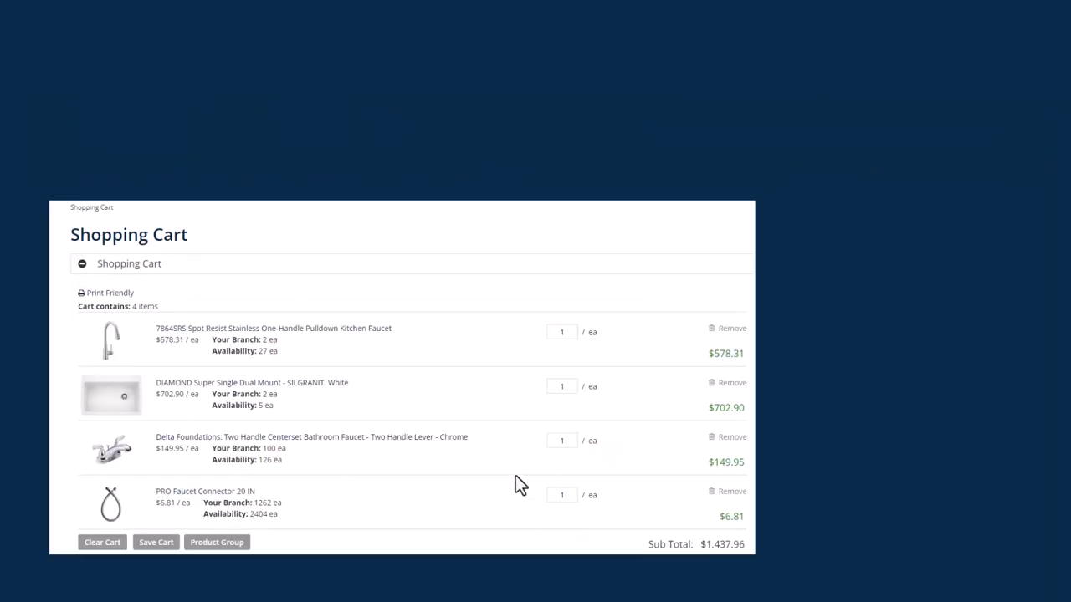
scroll(954, 288, down, 4)
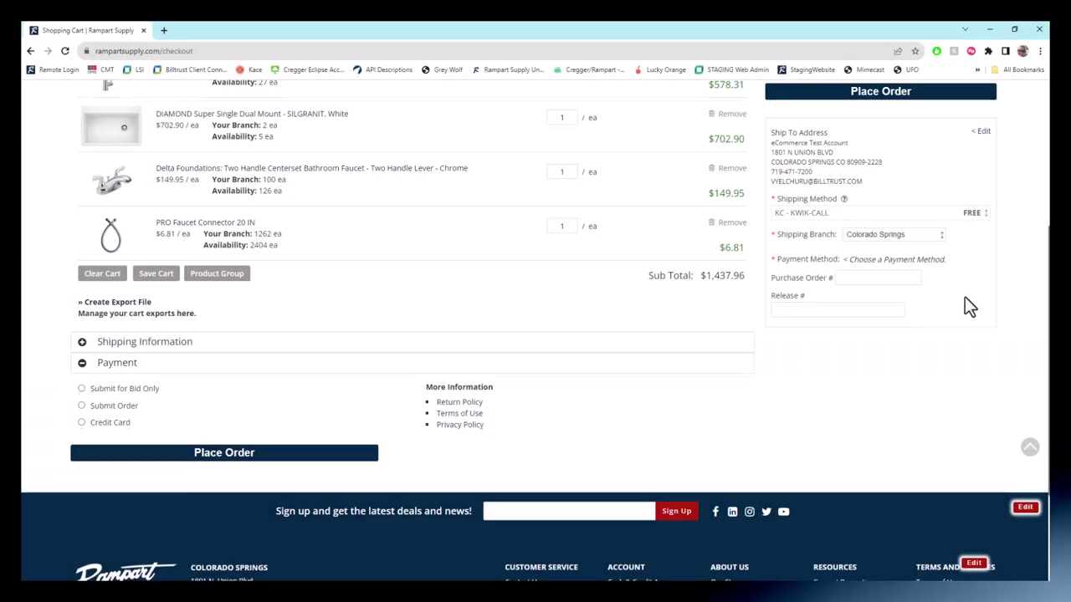
scroll(967, 297, up, 2)
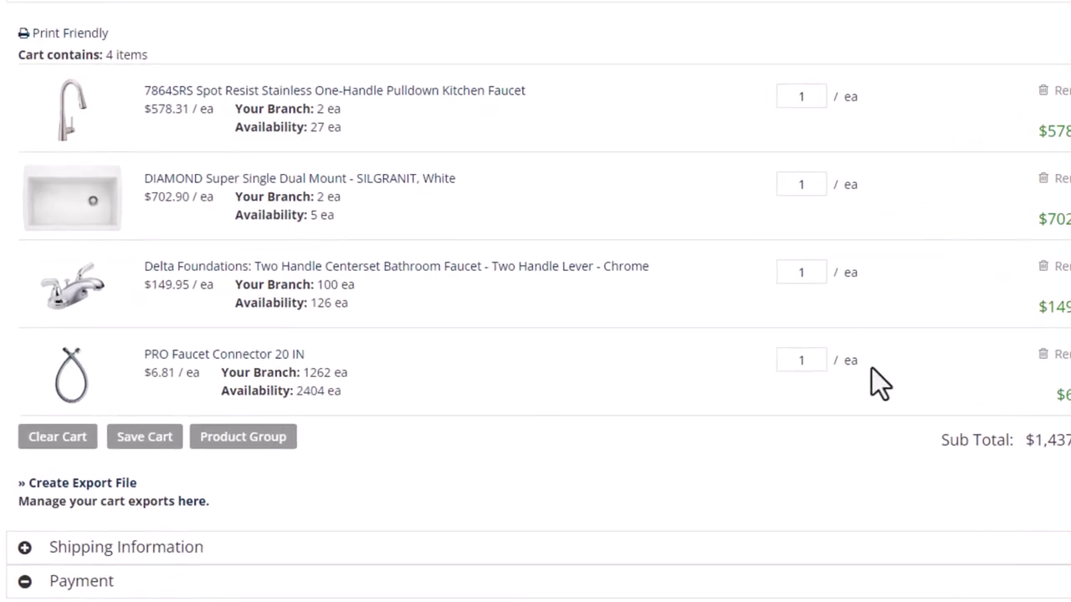
double_click(803, 362)
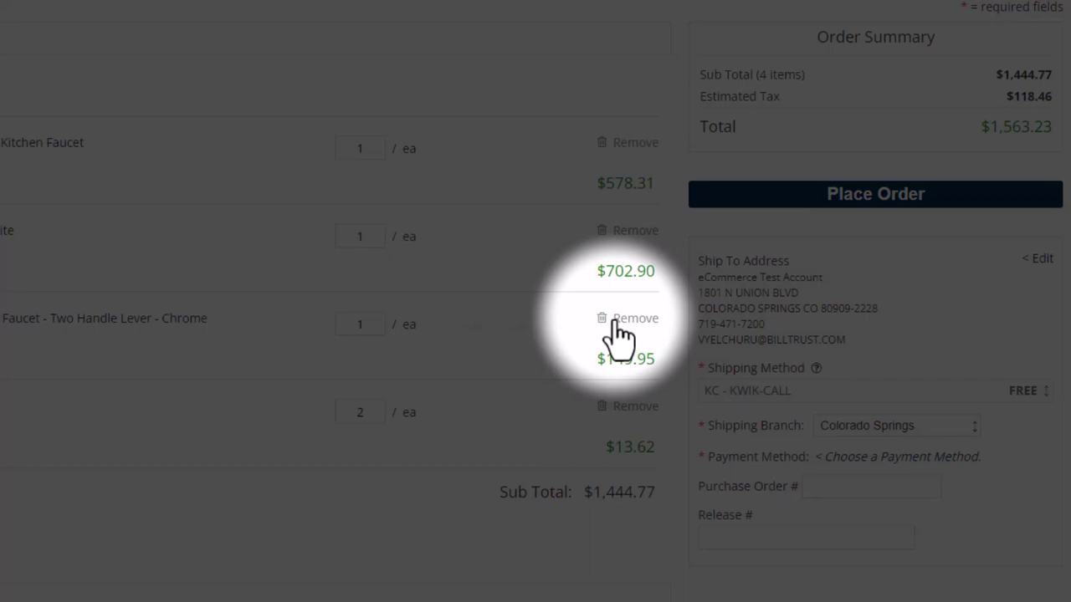
click(623, 322)
click(609, 339)
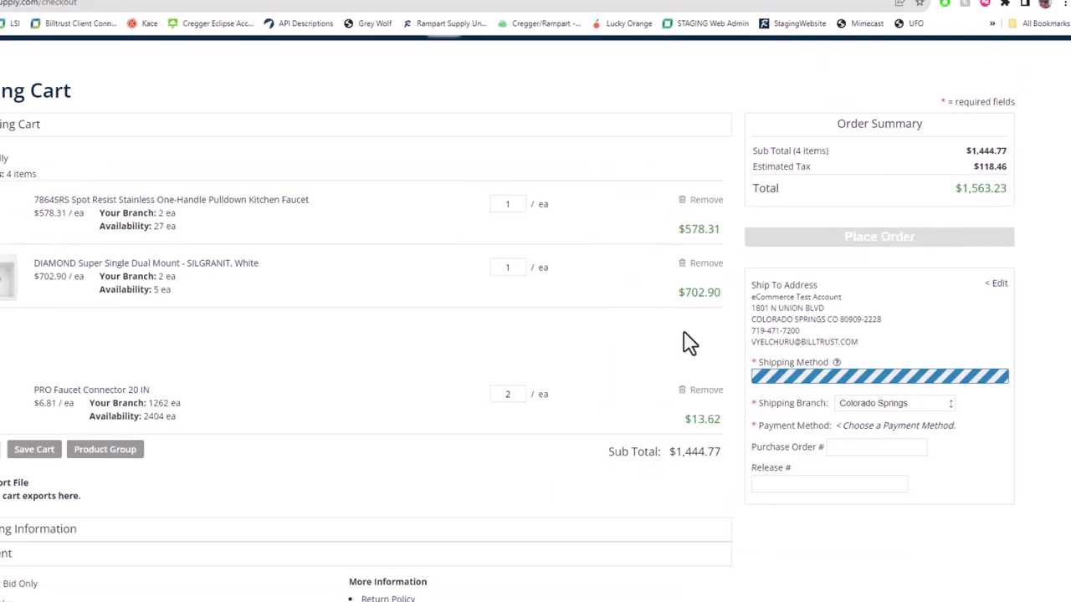
Step: In Shipping Information, pick 01-04-2024 as the Required Date from the calendar
scroll(483, 369, down, 1)
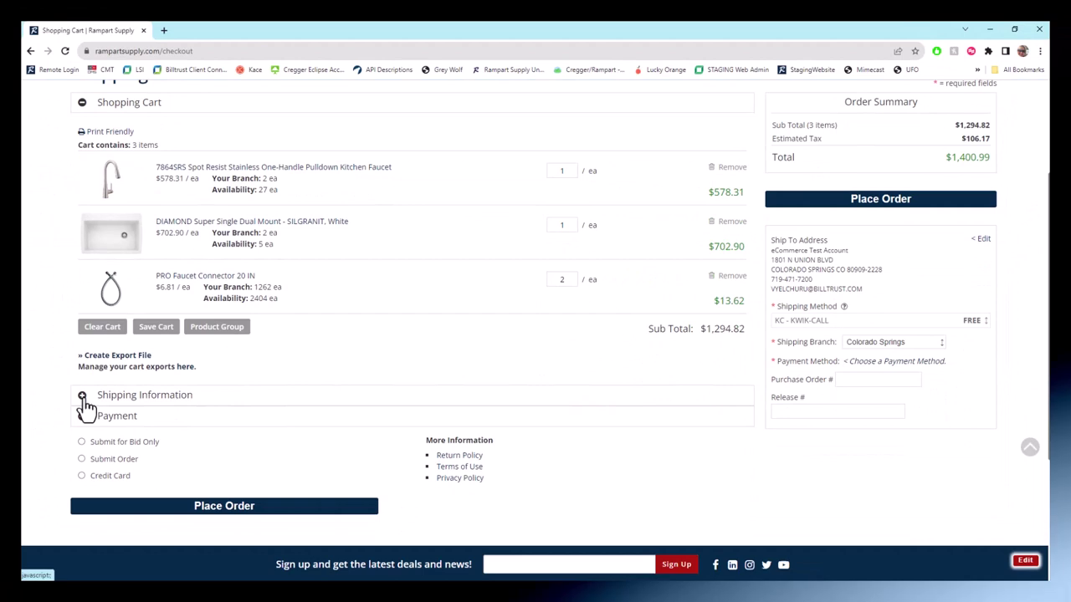
click(82, 396)
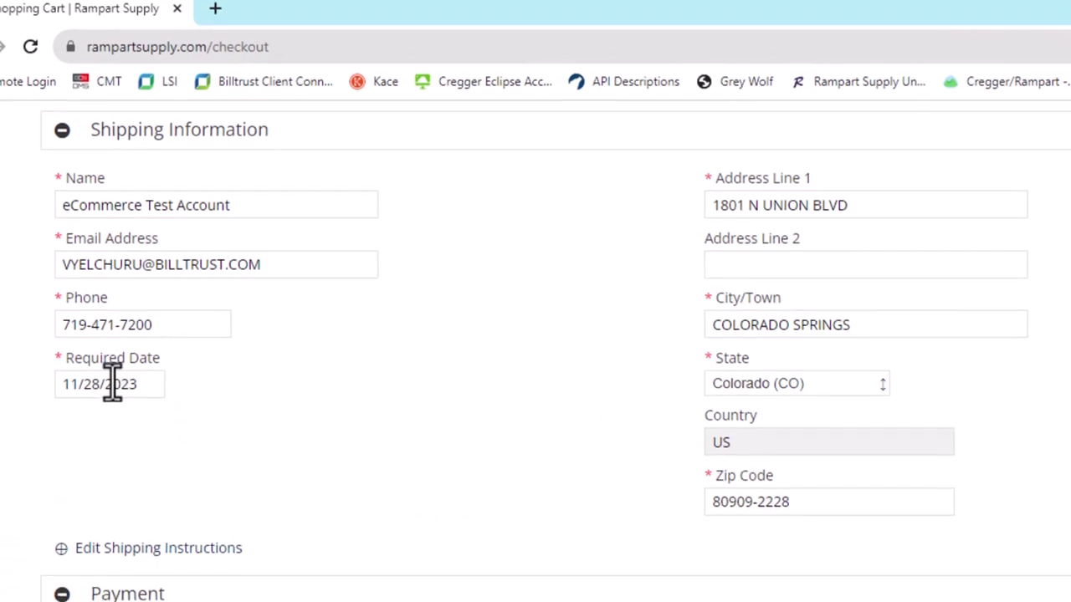
click(114, 393)
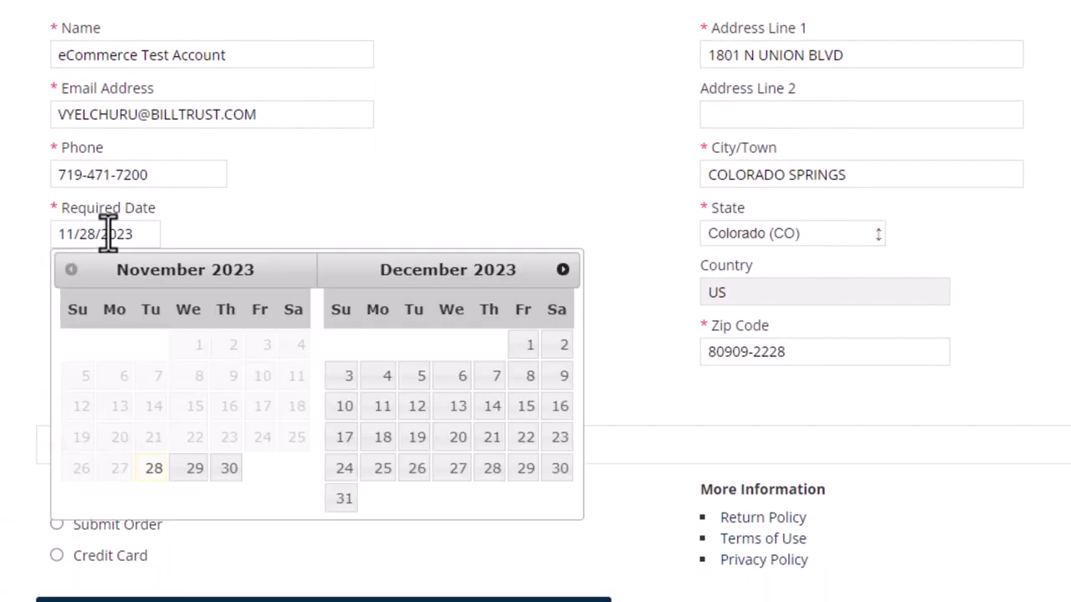
click(563, 270)
click(482, 350)
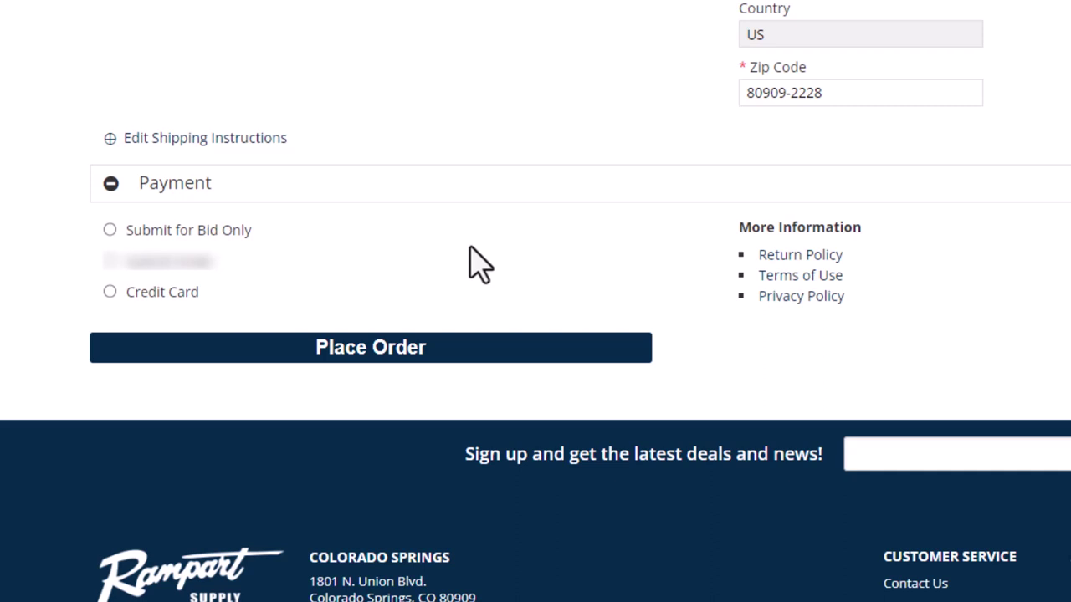
Step: Select the Submit Order payment option, with the order total at $1,400.99
scroll(107, 266, down, 1)
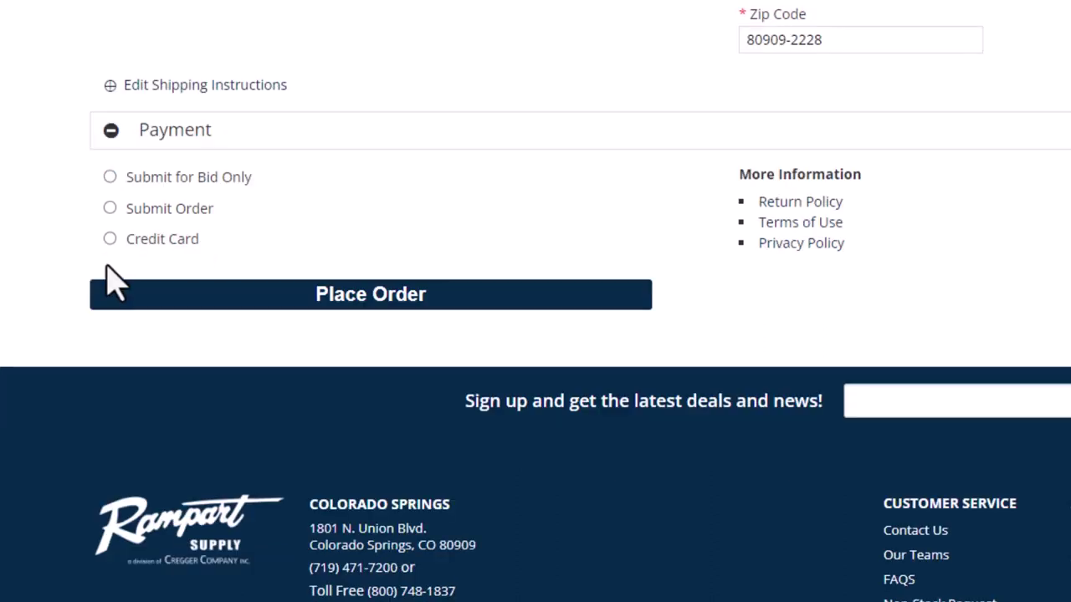
click(109, 208)
Step: Choose KC - KWIK-CALL shipping with purchase order TEST ORDER and place the order
scroll(1022, 257, up, 15)
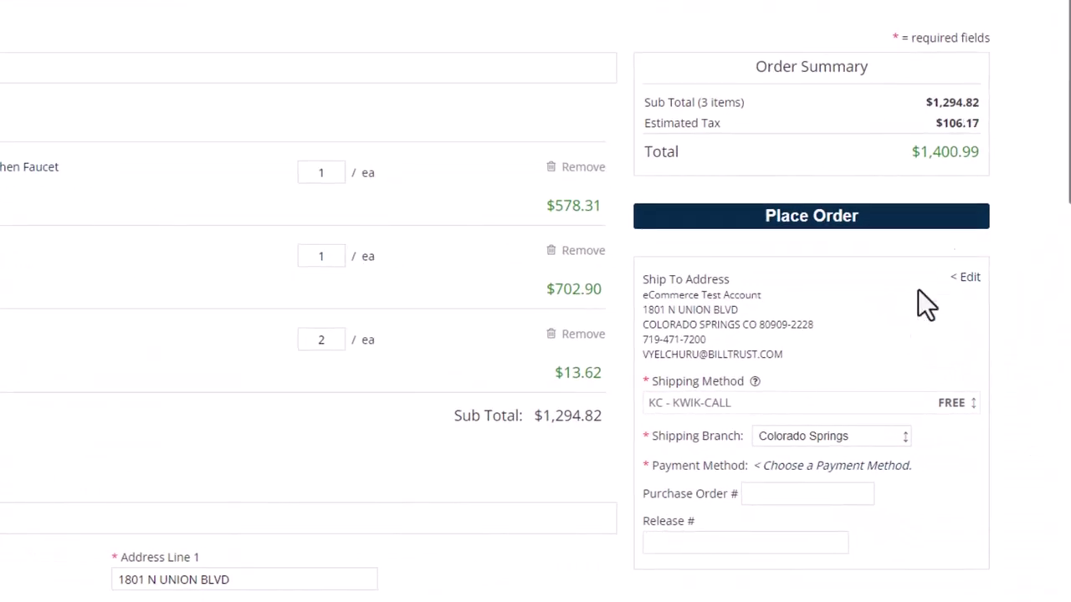
click(941, 406)
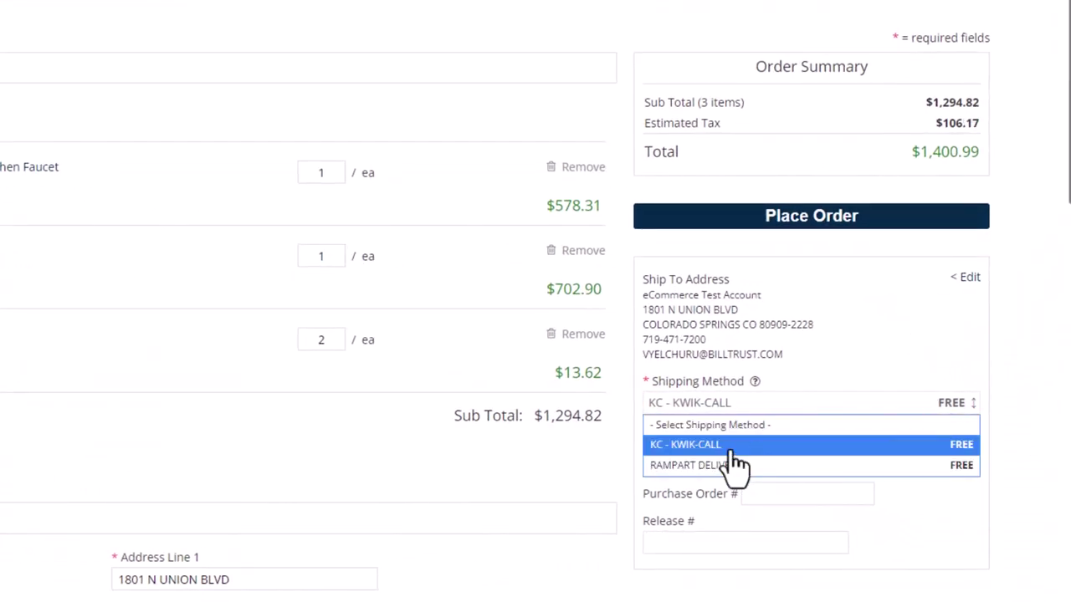
click(730, 450)
scroll(742, 443, down, 4)
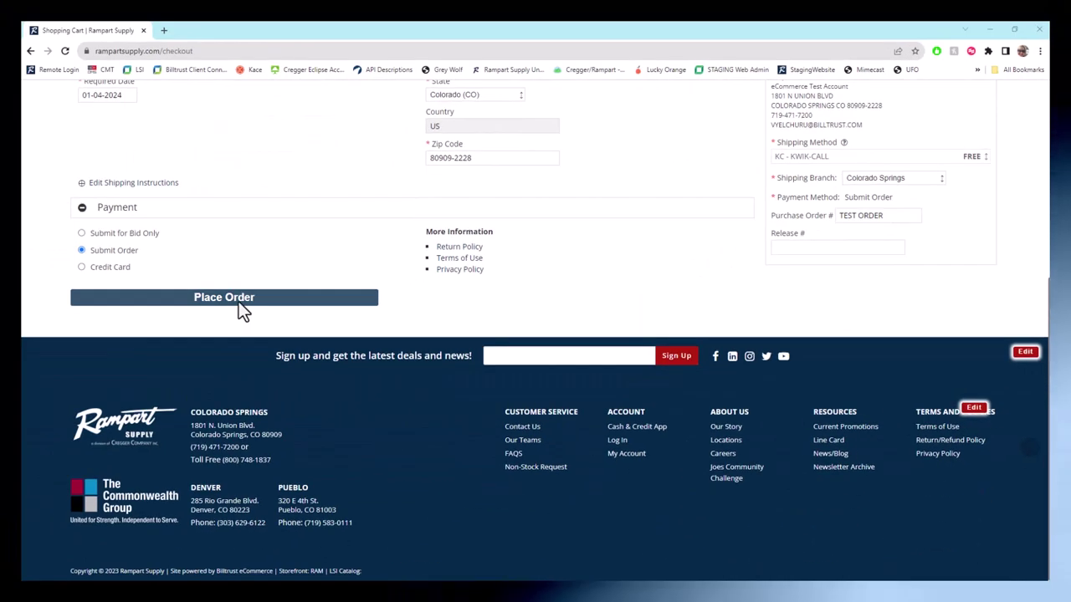
click(18, 424)
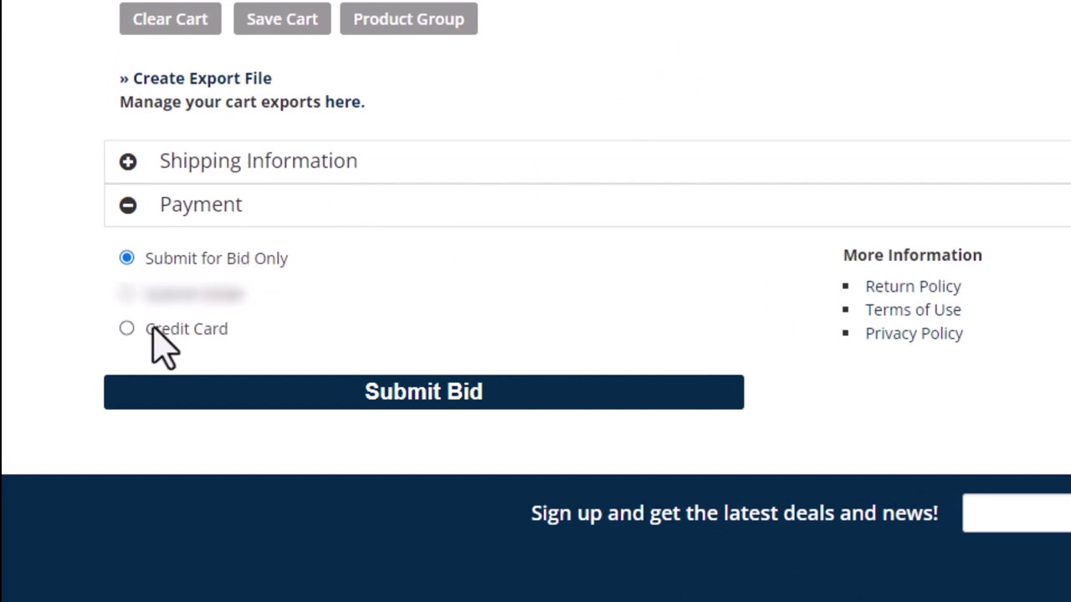
Step: Switch payment to Credit Card, keep billing same as shipping, and retype the cardholder's name
click(127, 329)
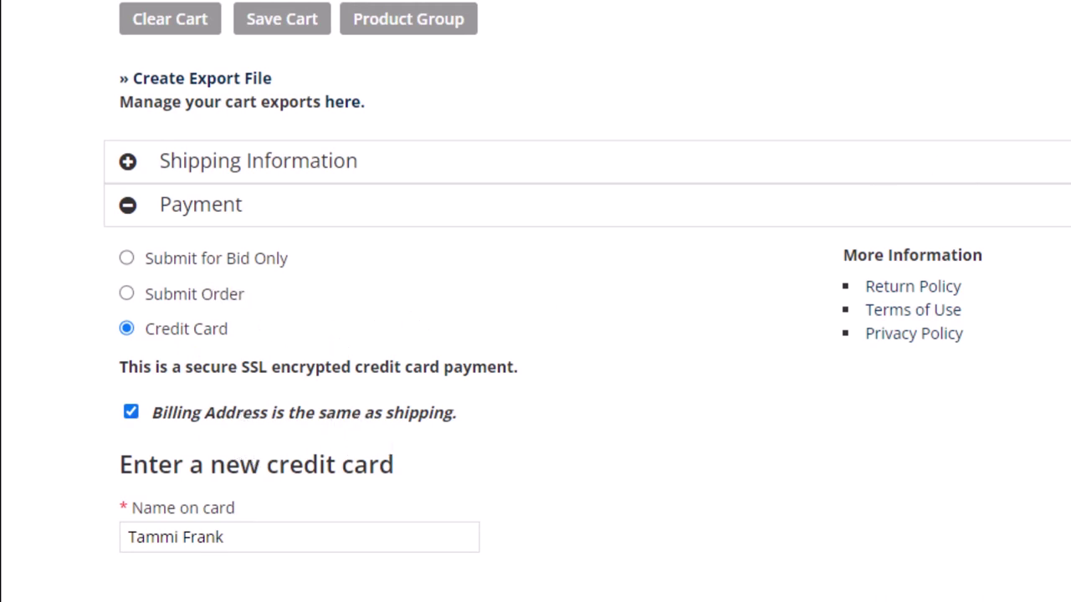
scroll(725, 173, up, 3)
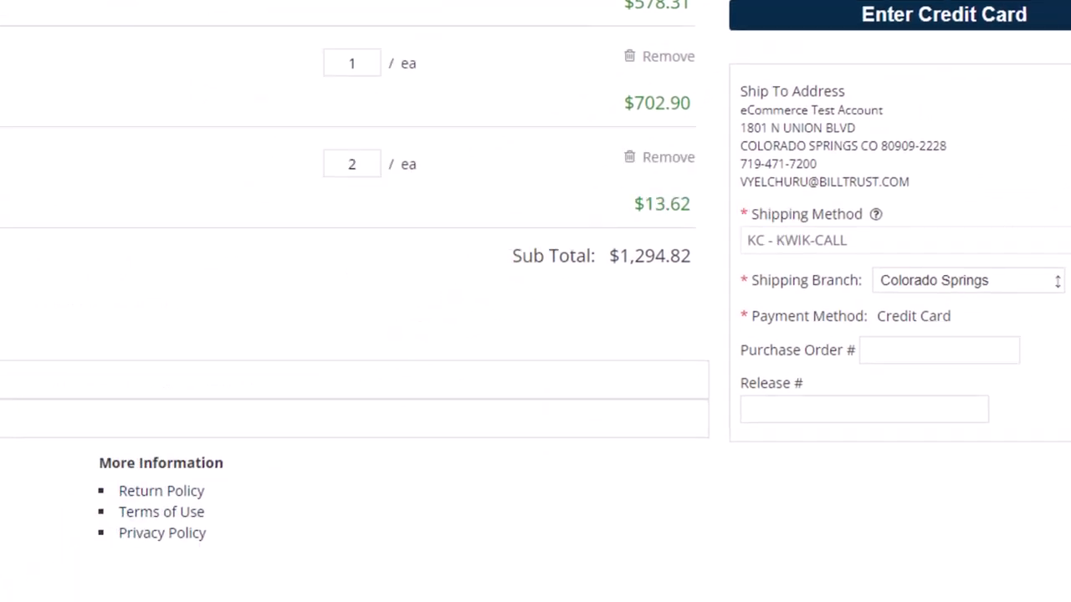
click(116, 200)
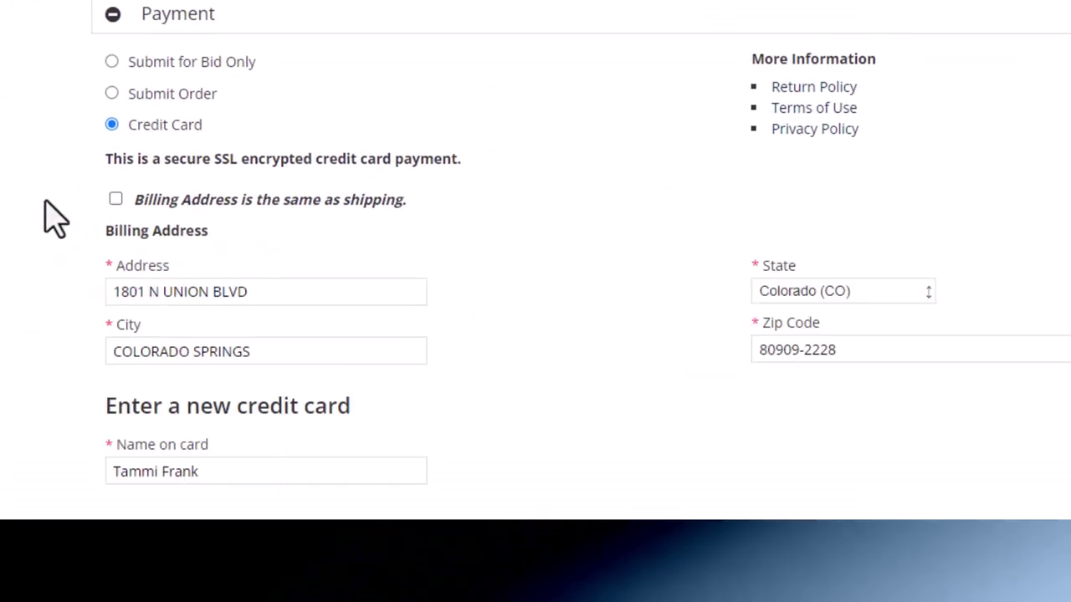
scroll(535, 251, down, 2)
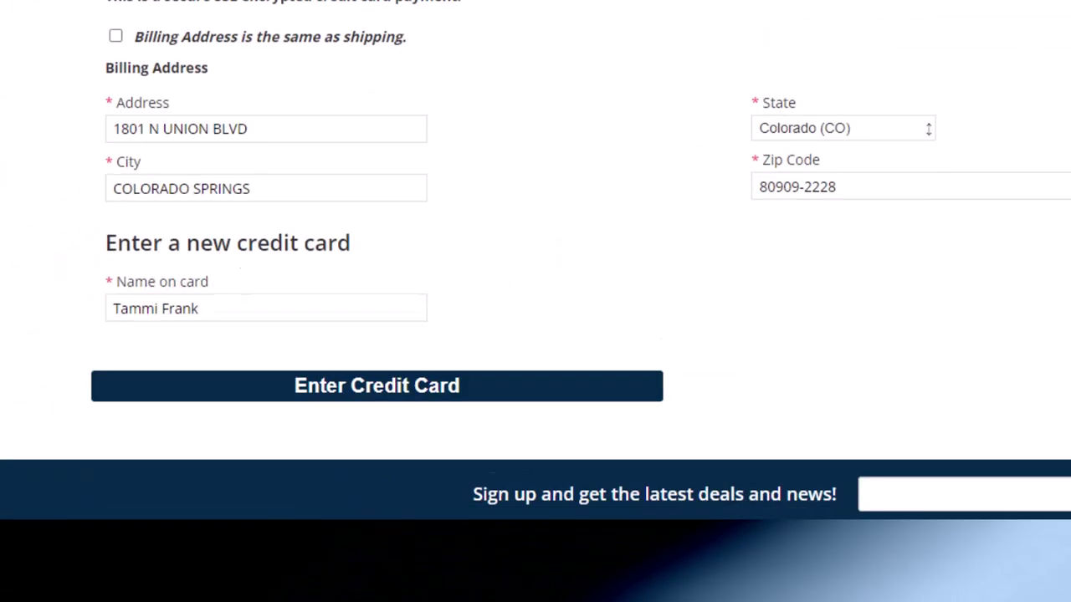
click(116, 3)
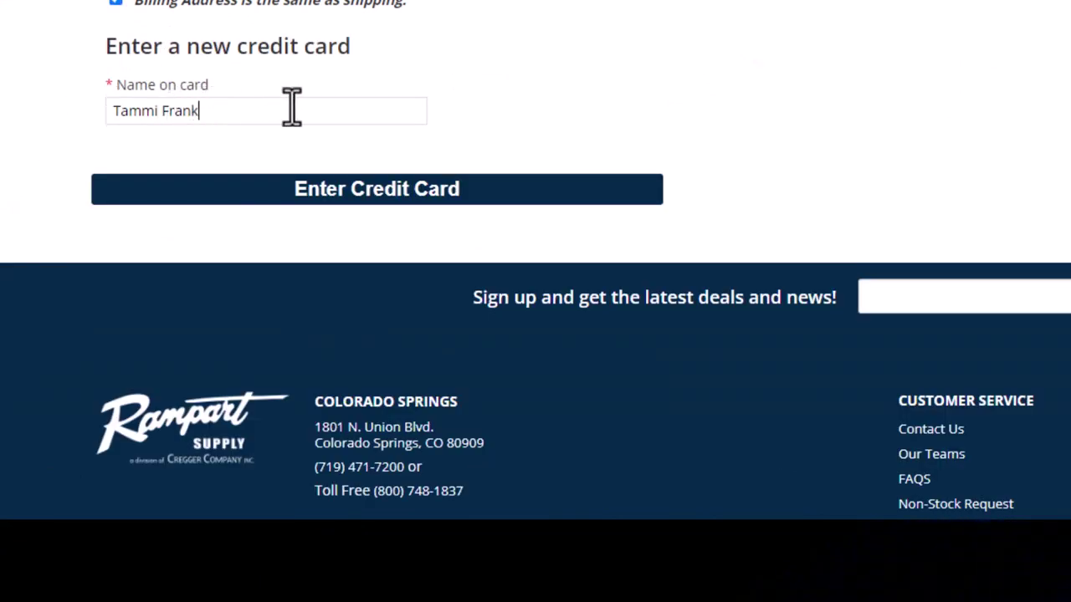
key(ctrl+a)
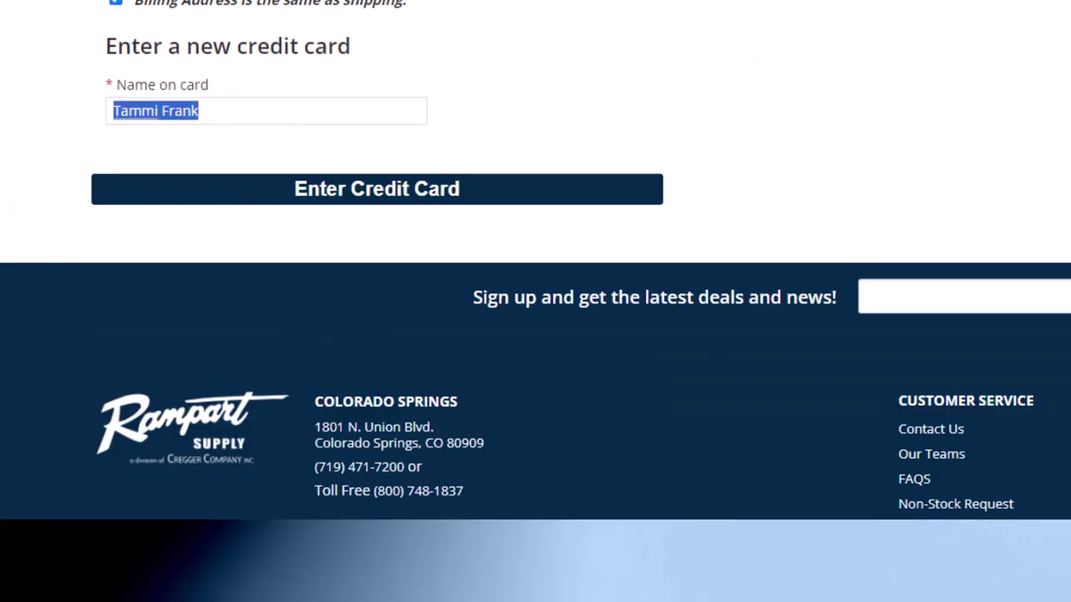
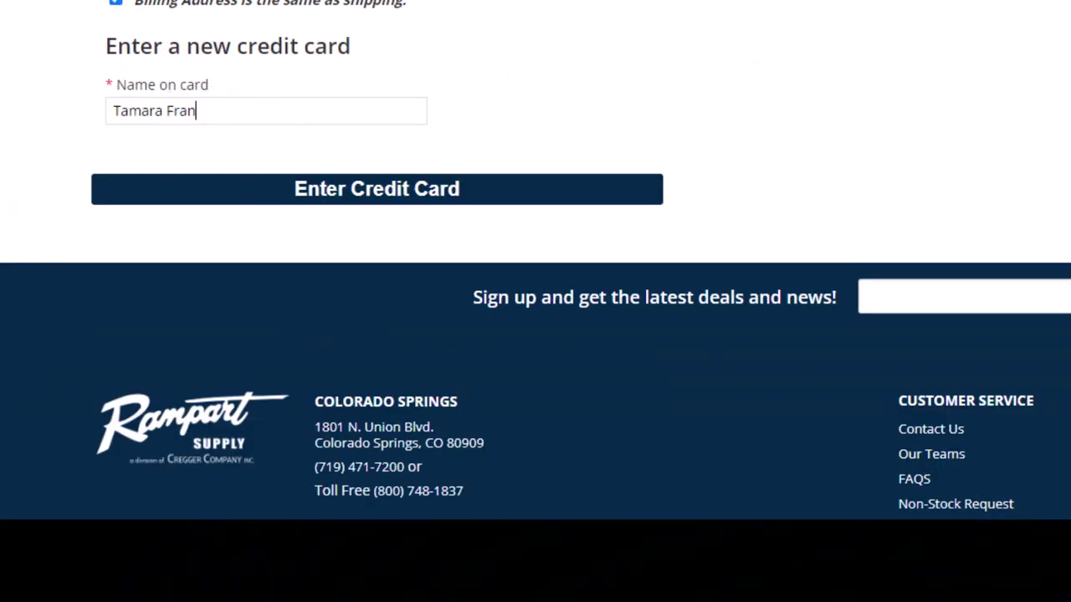
Step: In the Worldpay card form, enter the test card with expiry 02/2027 and submit the order
click(449, 200)
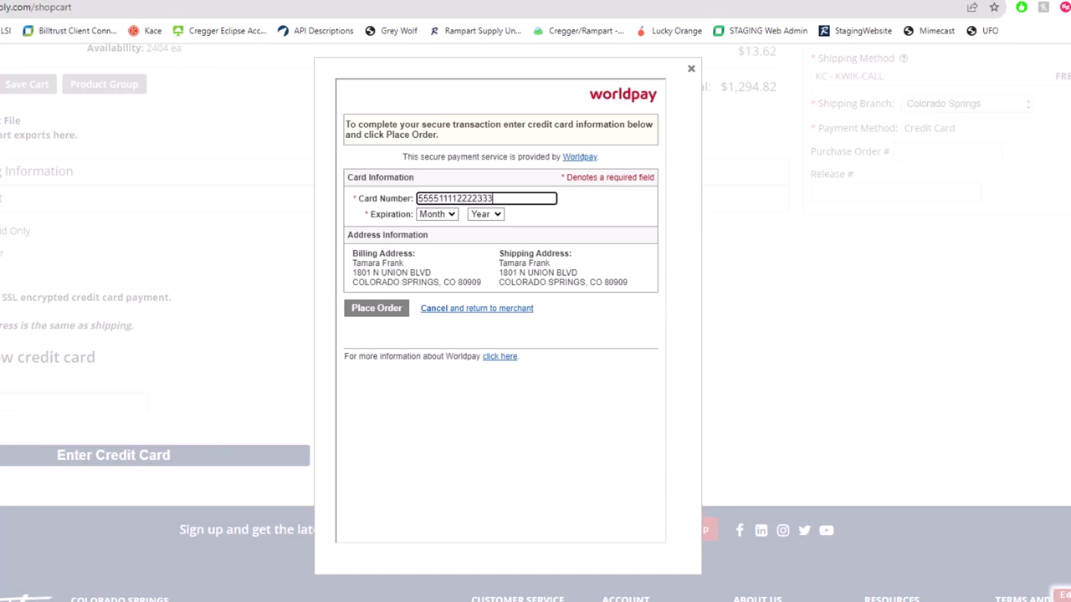
click(436, 215)
click(429, 249)
click(485, 214)
click(481, 283)
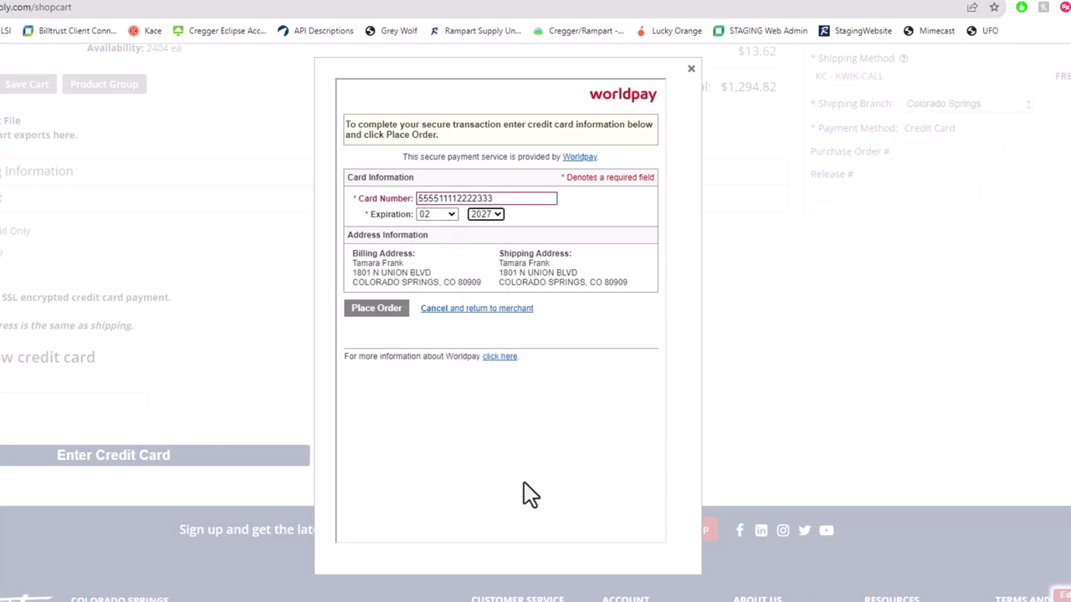
click(364, 311)
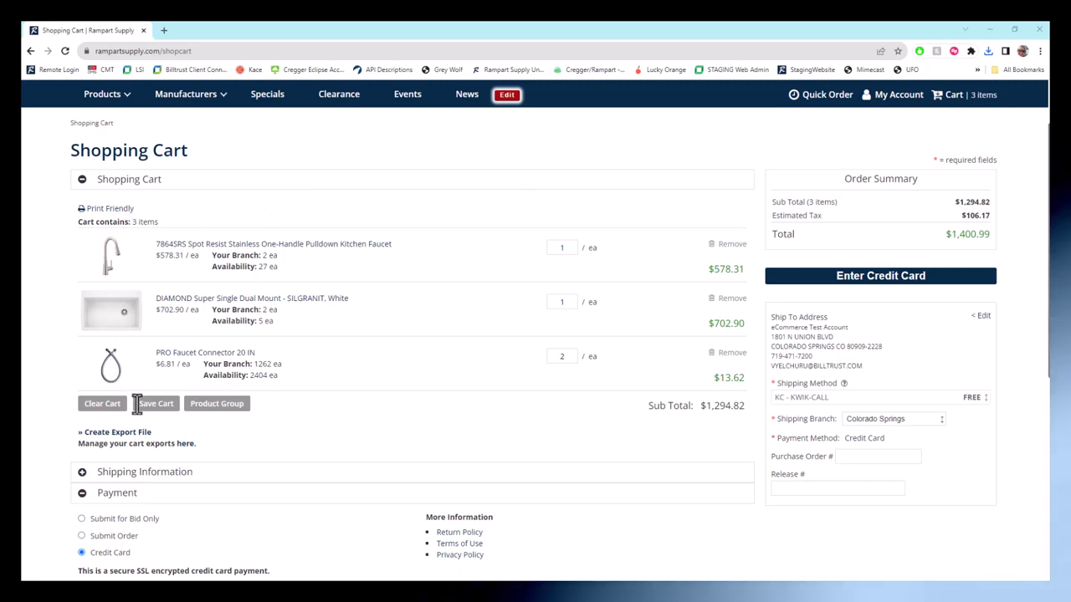
Step: Expand Shipping Information and show the Edit Shipping Instructions box
click(133, 472)
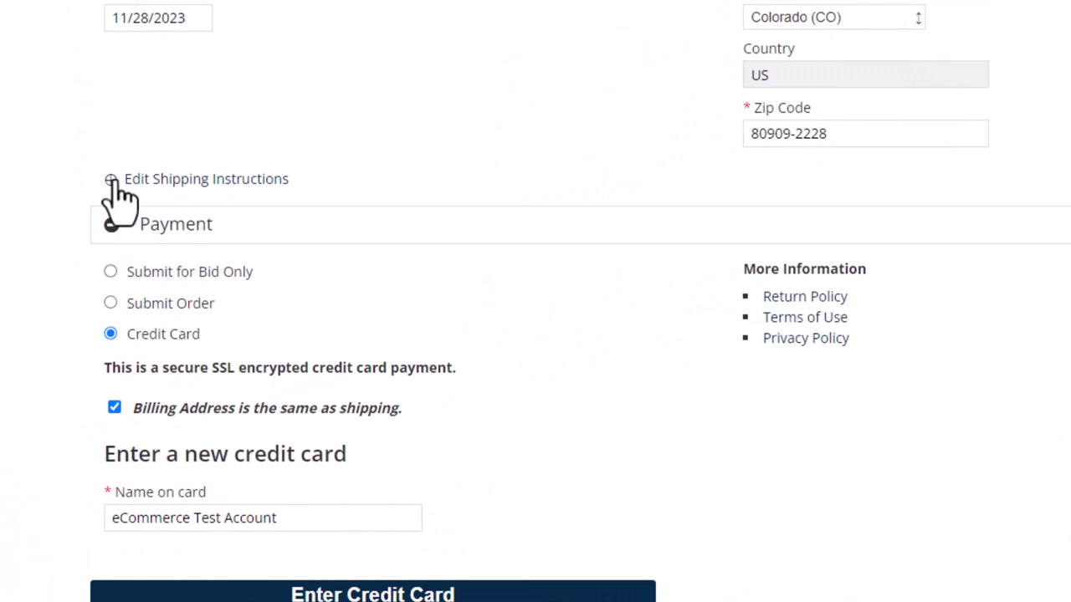
click(113, 181)
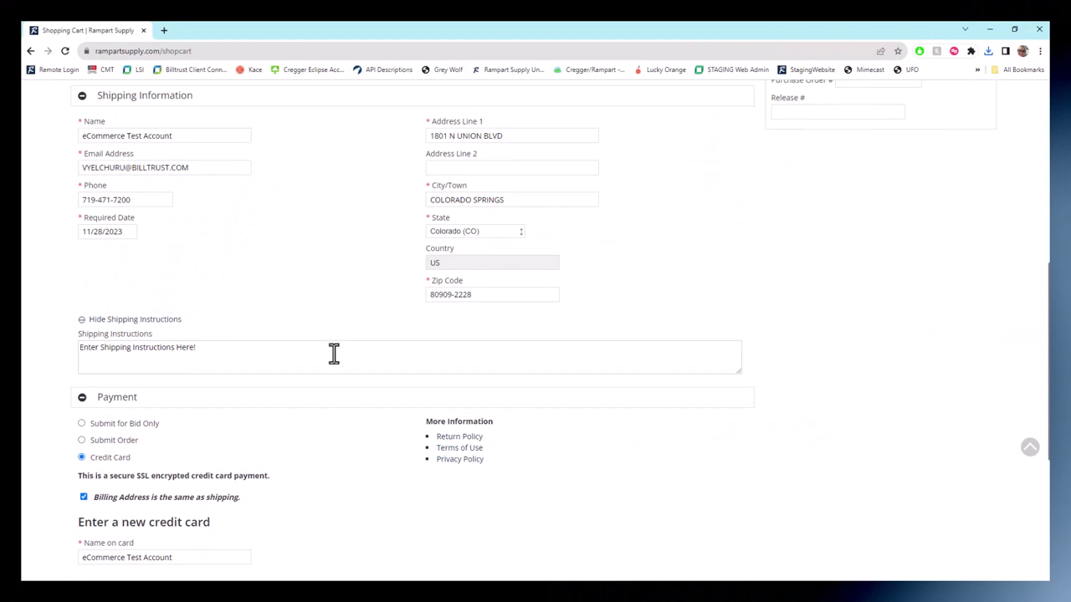
scroll(333, 354, up, 3)
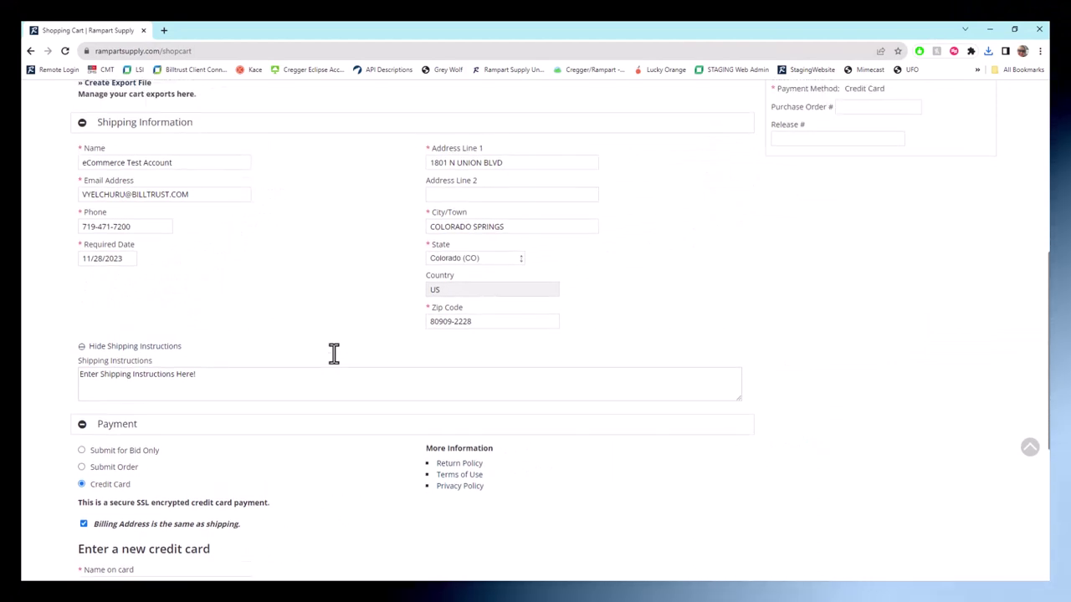
Step: Create a Shopping Cart Export (CSV) file and open the downloaded CSV in Excel
scroll(334, 354, up, 3)
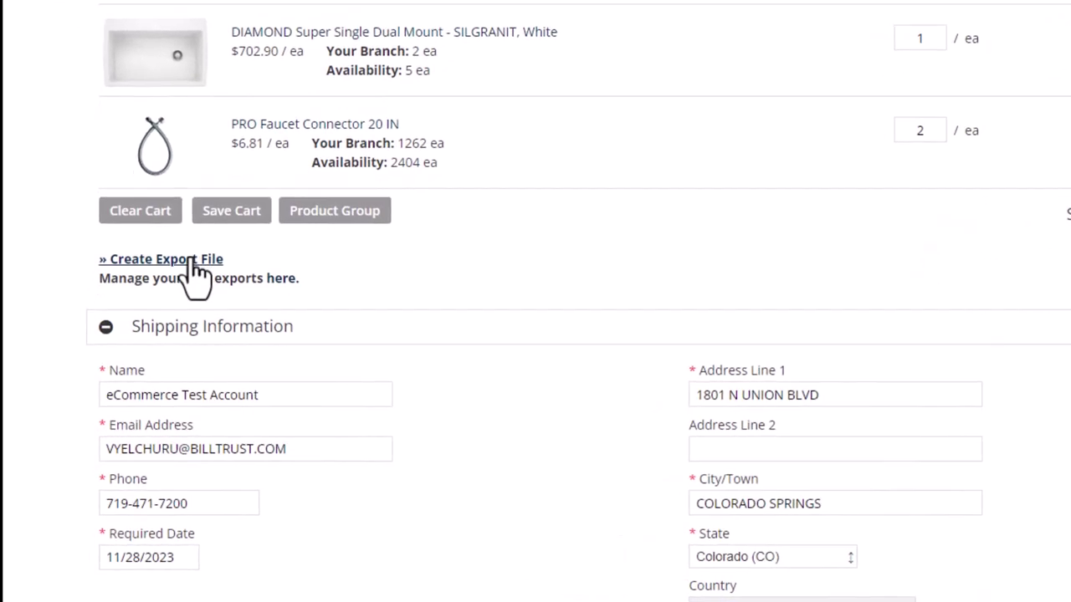
click(192, 261)
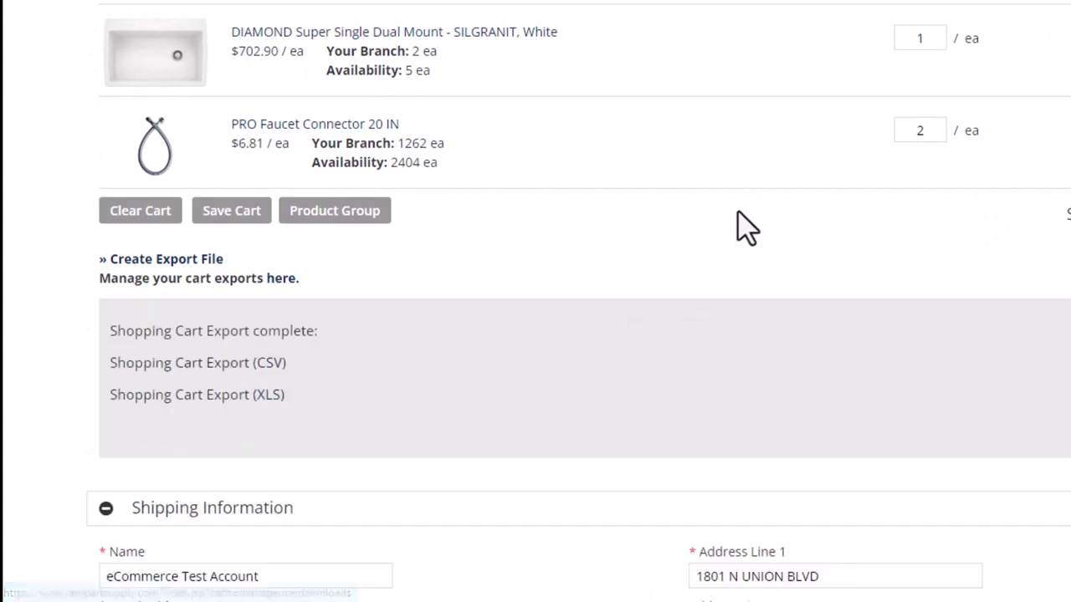
click(254, 362)
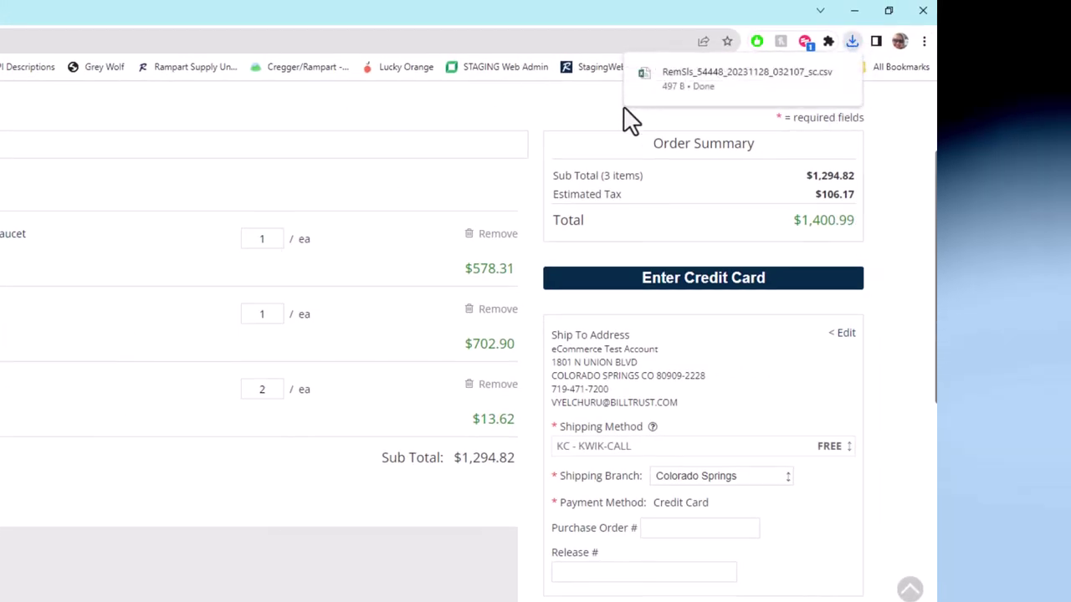
click(747, 76)
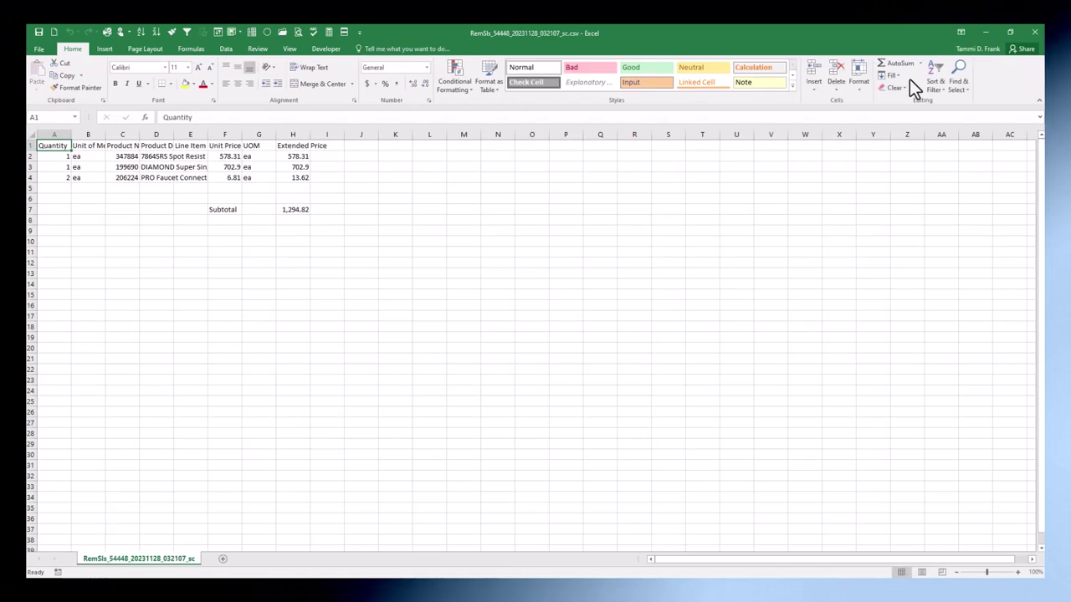